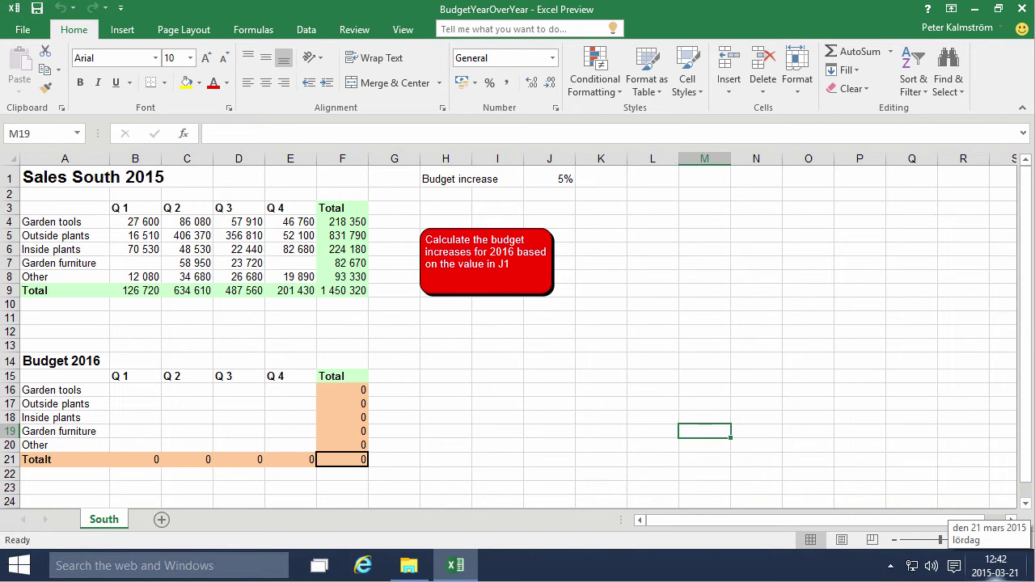
- Enter the formula =B4*J1+B4 in B16 to calculate the 2016 Q 1 budget for Garden tools
click(639, 404)
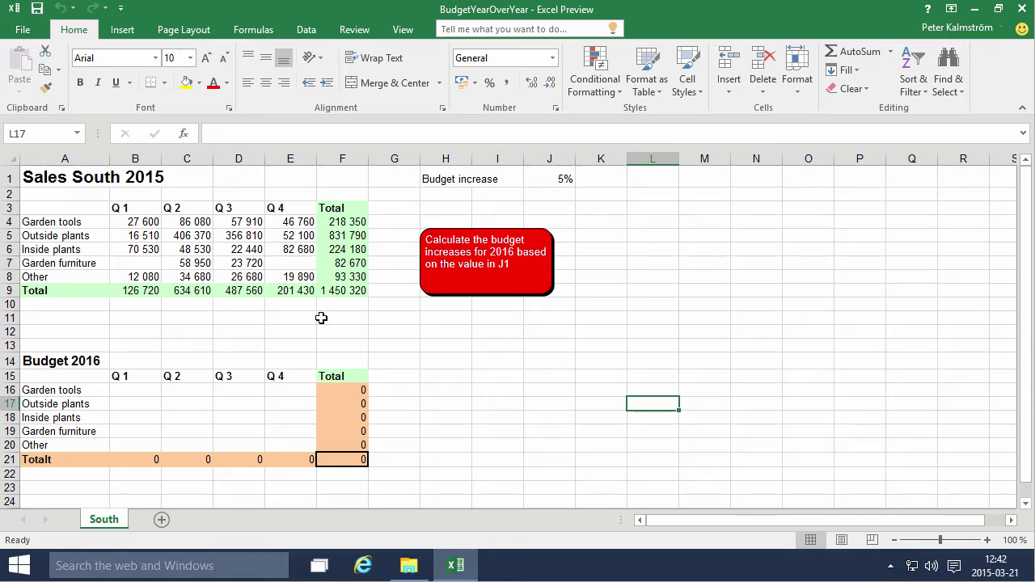
click(555, 179)
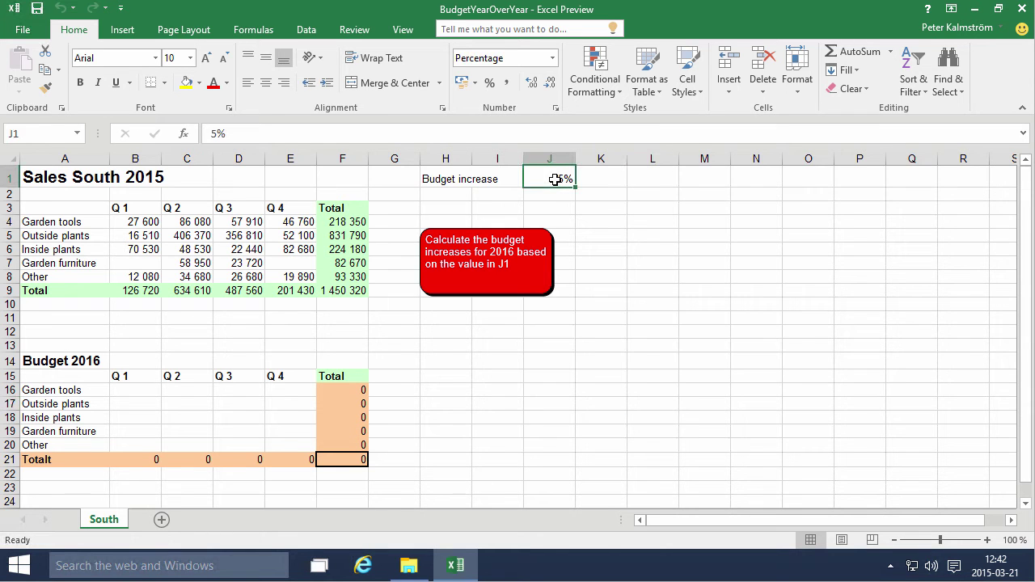
click(139, 394)
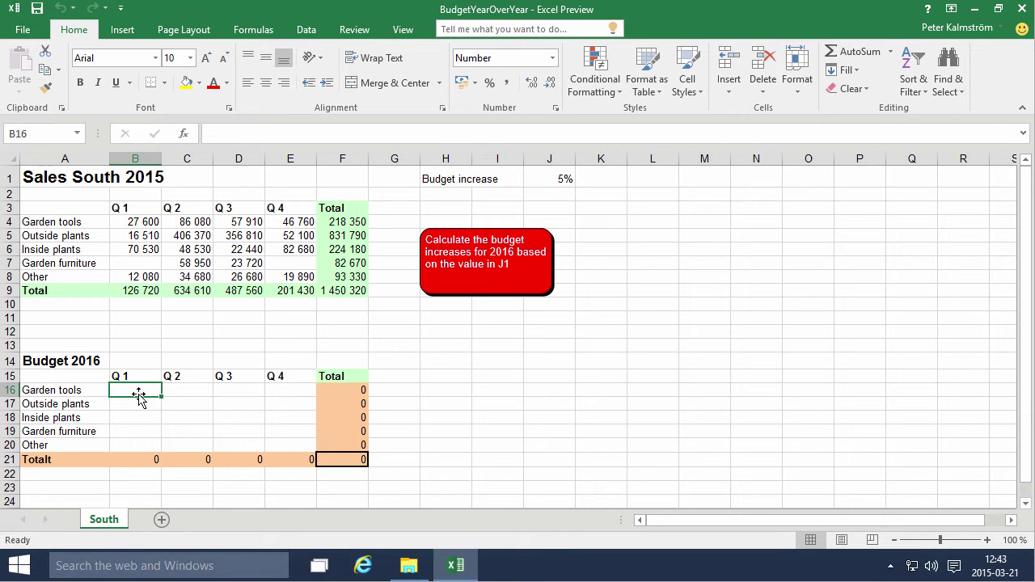
text(=)
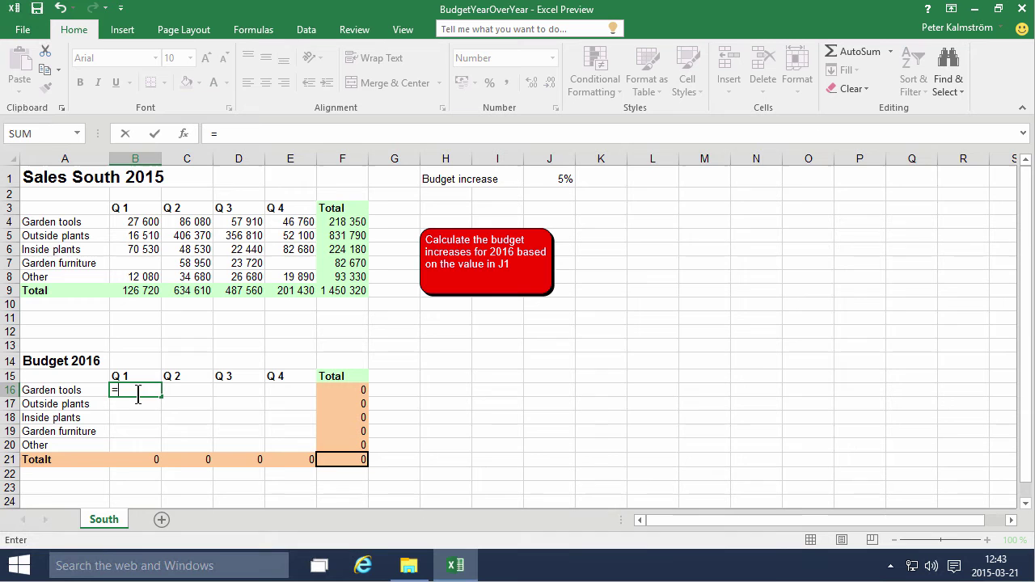
click(136, 222)
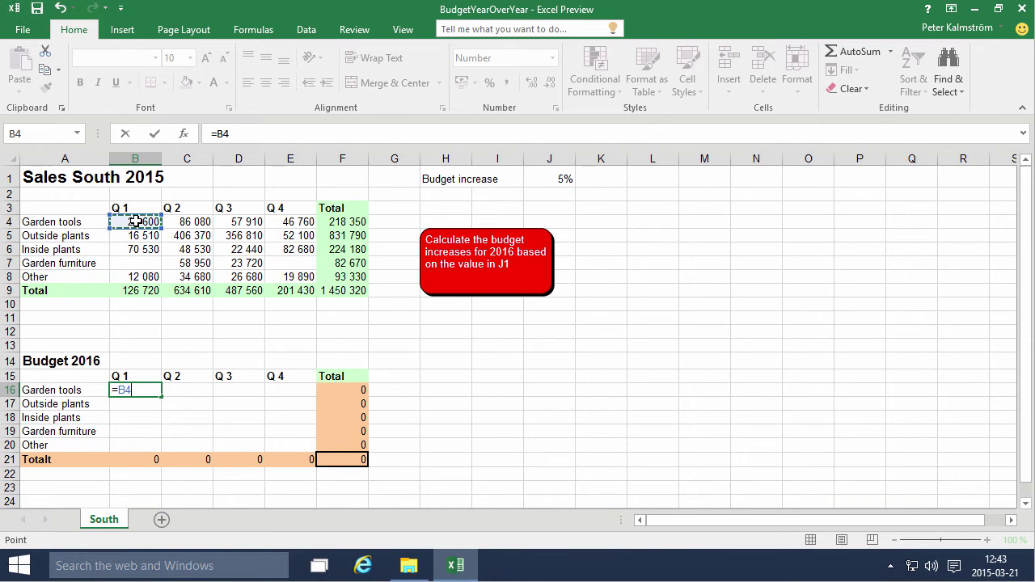
text(*)
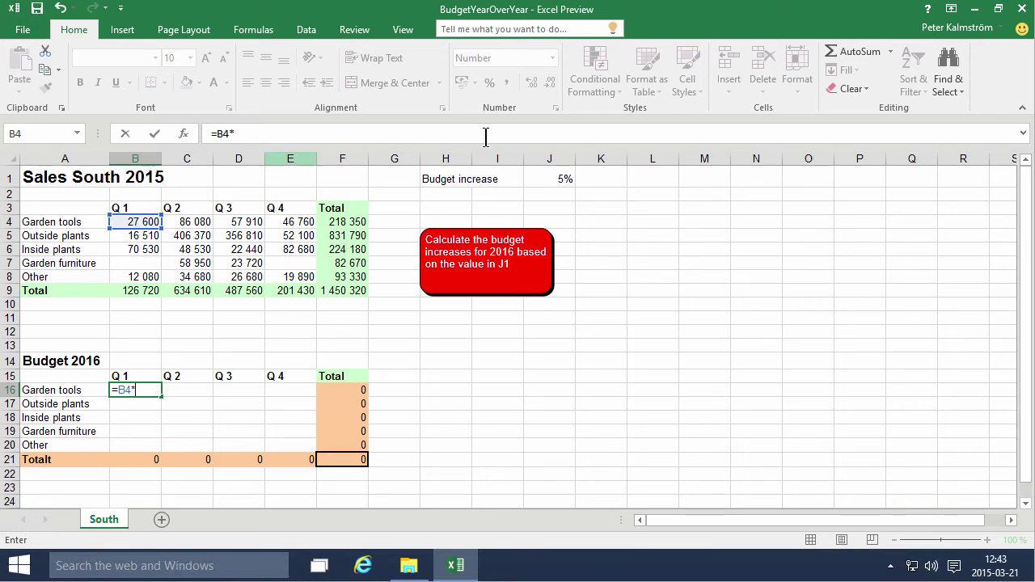
click(558, 186)
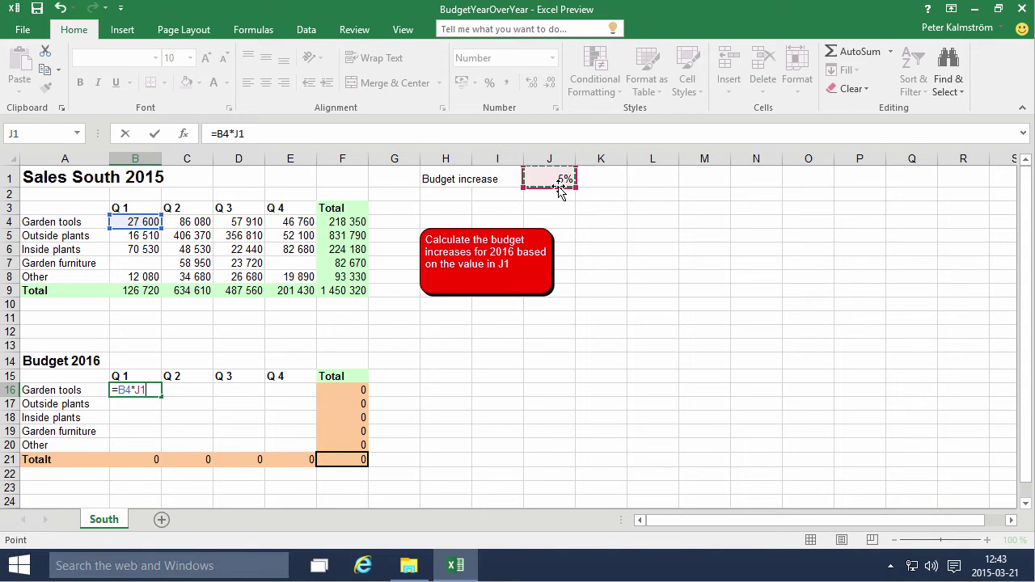
text(+)
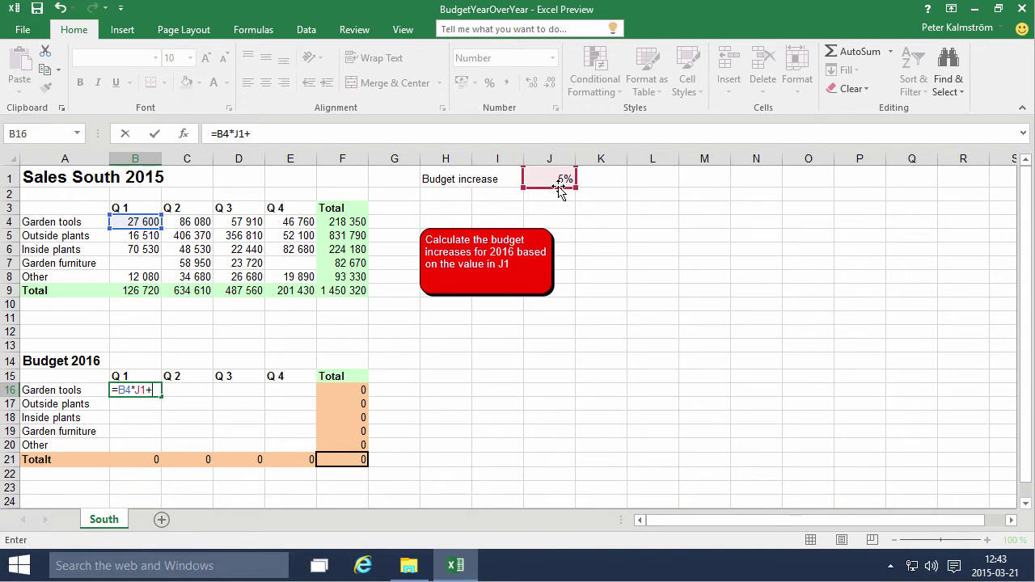
click(132, 227)
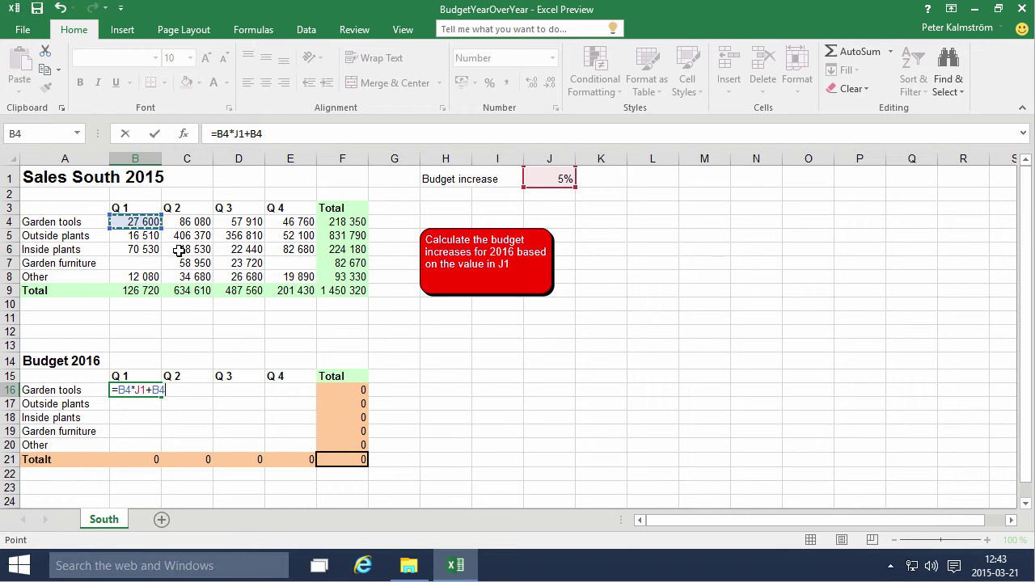
key(Return)
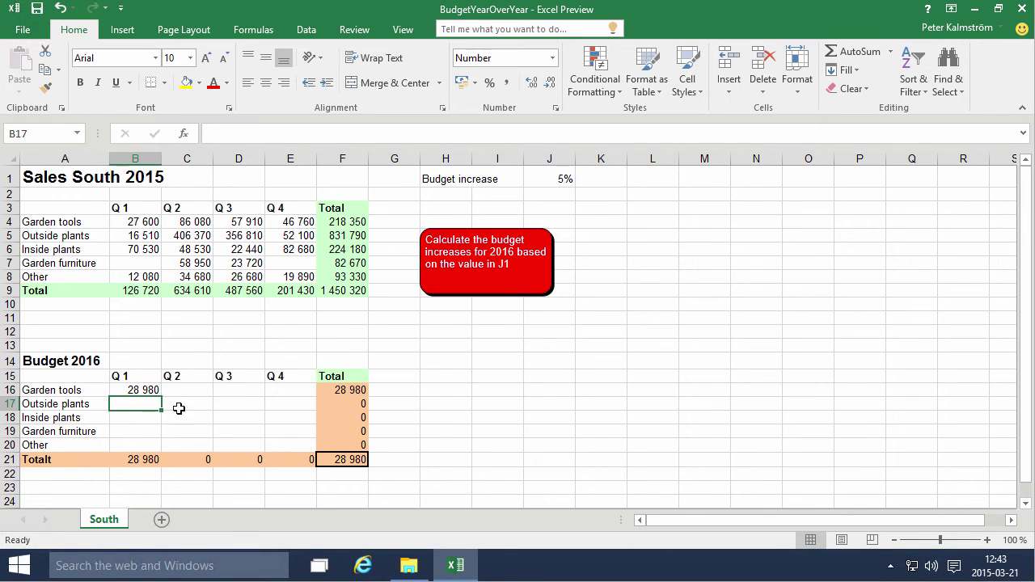
- Fill the B16 formula down through B20 and inspect the cell references copied into B17 and B18
click(123, 390)
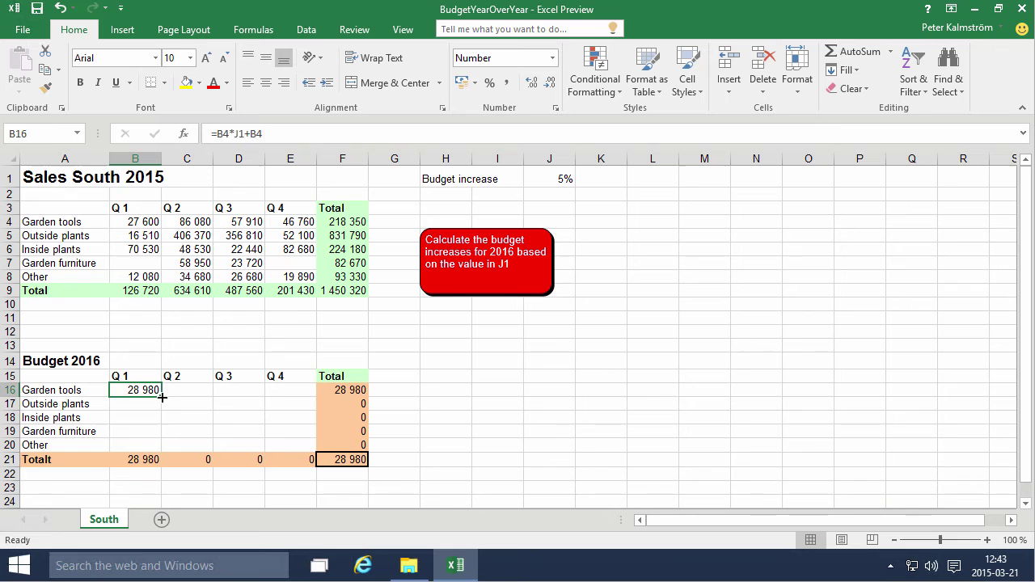
drag(166, 397, 168, 450)
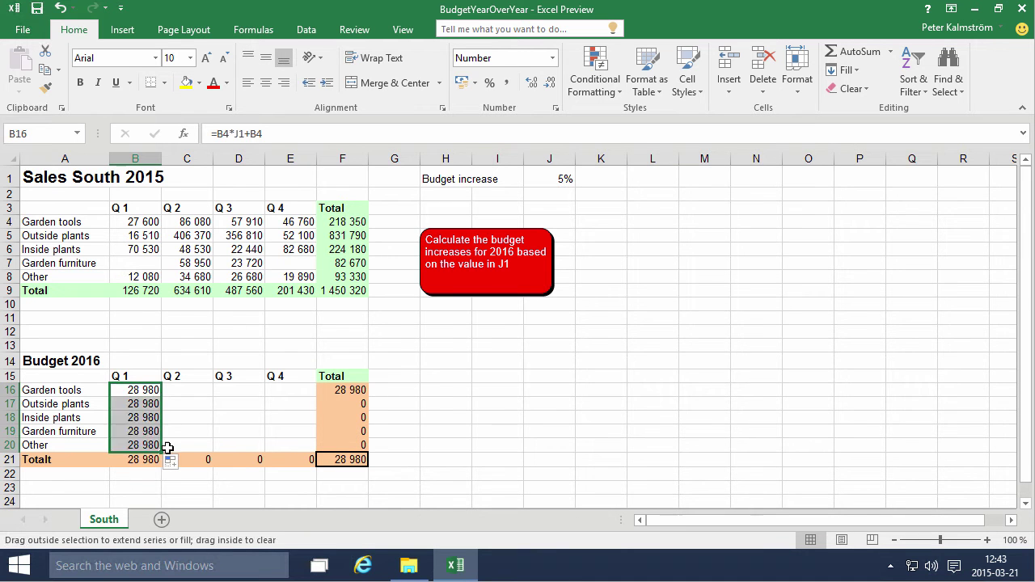
click(141, 404)
click(143, 417)
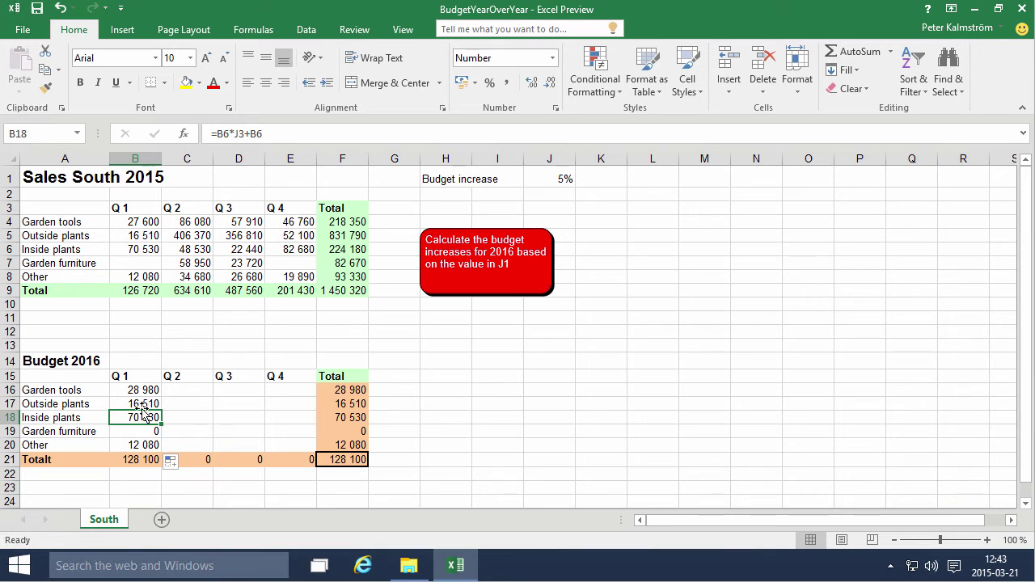
click(141, 404)
click(284, 134)
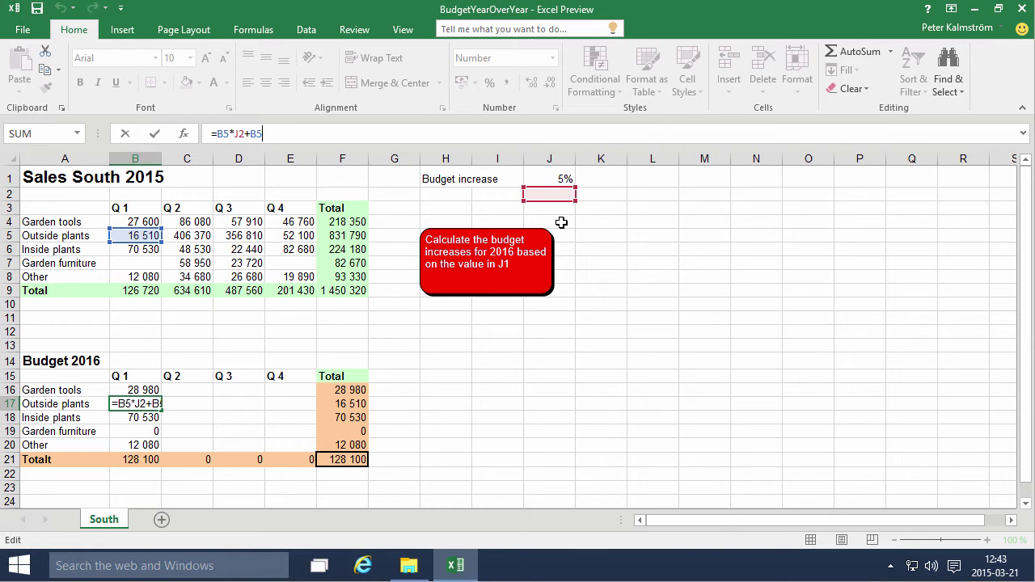
- Try a budget increase of 50% in J1, and undo it together with the Q 1 formula fill
click(559, 180)
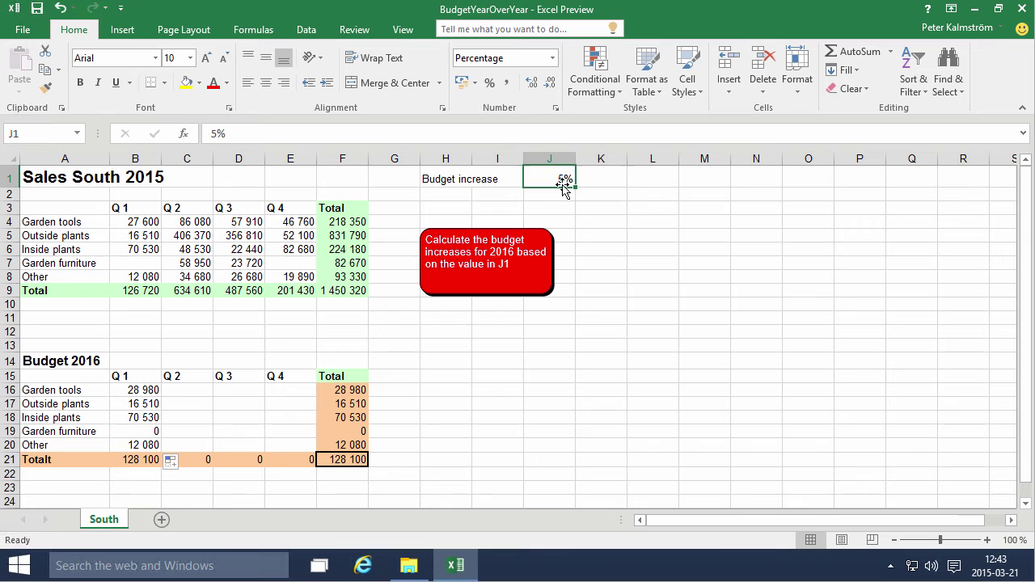
text(50)
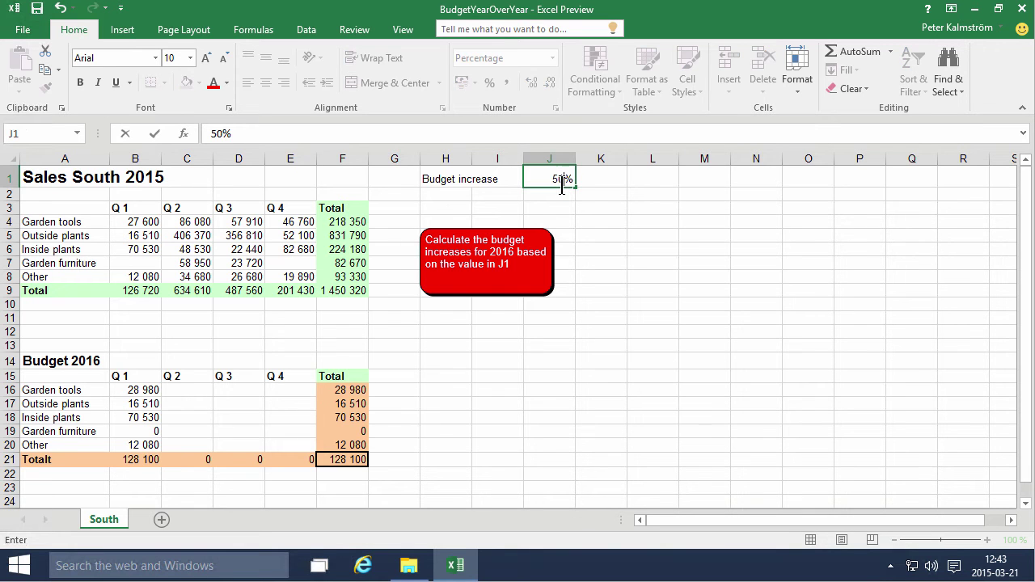
key(Return)
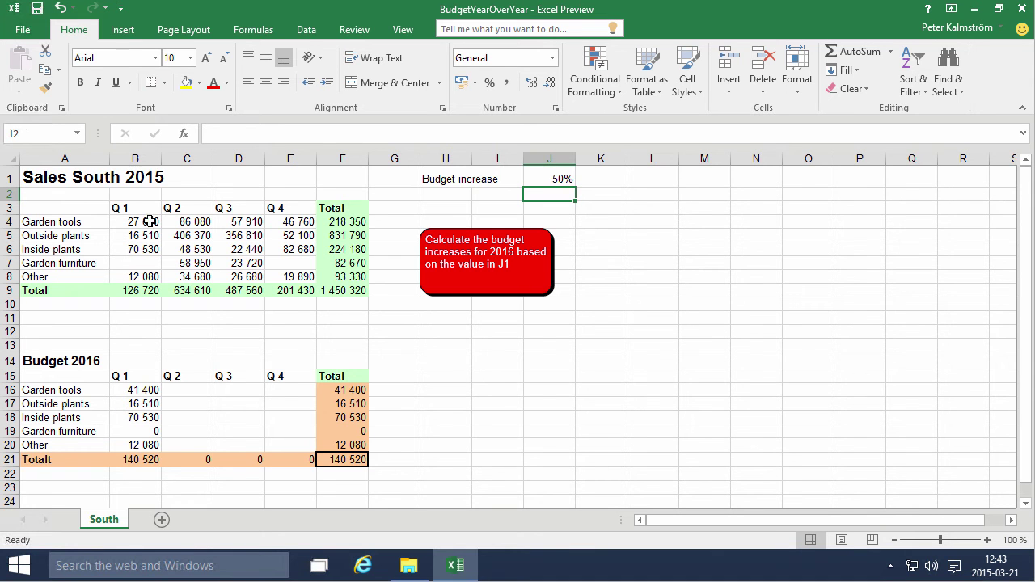
click(61, 7)
click(61, 7)
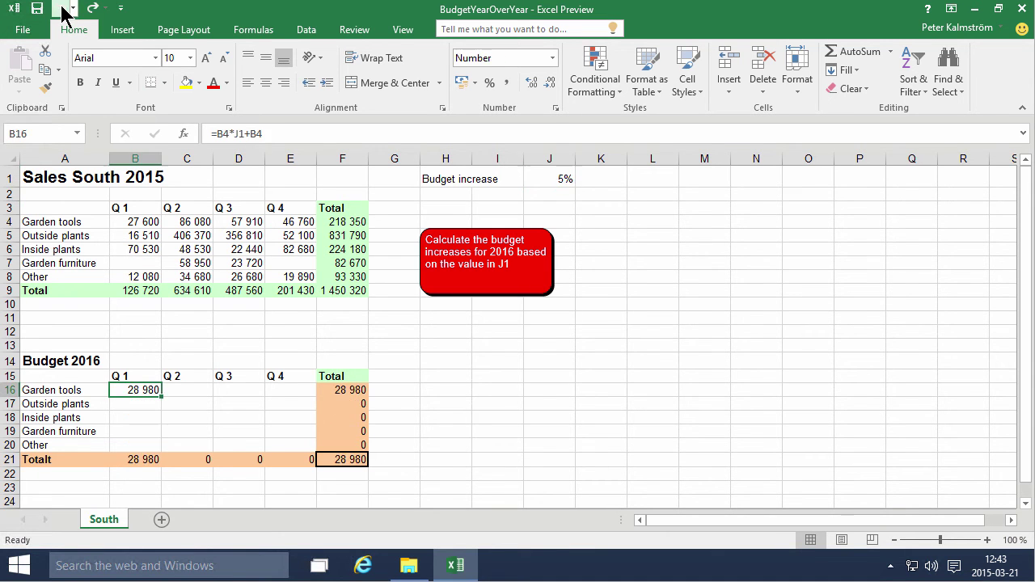
- Make the J1 reference absolute in the B16 formula so it reads =B4*$J$1+B4
key(F2)
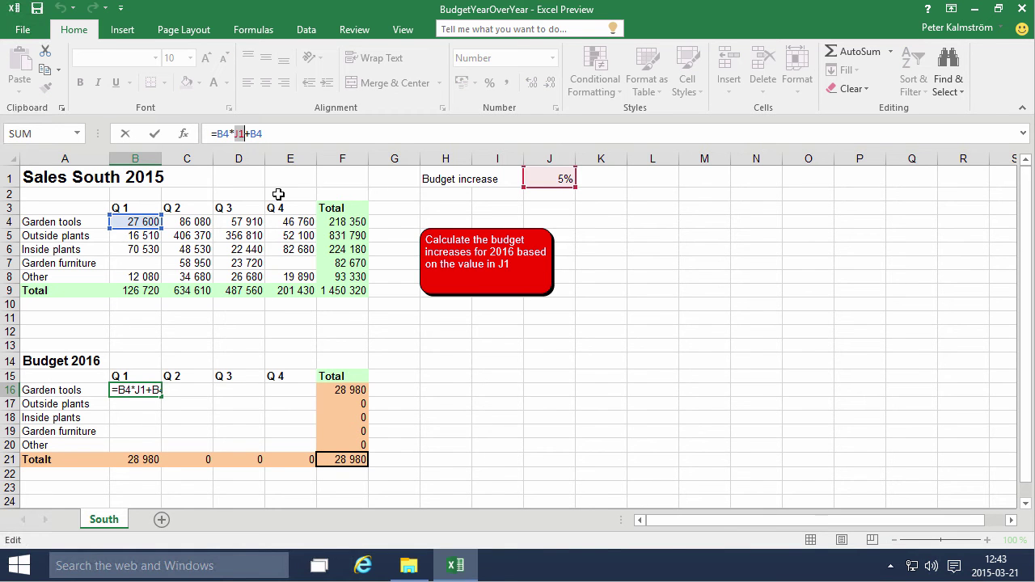
click(234, 133)
text($J)
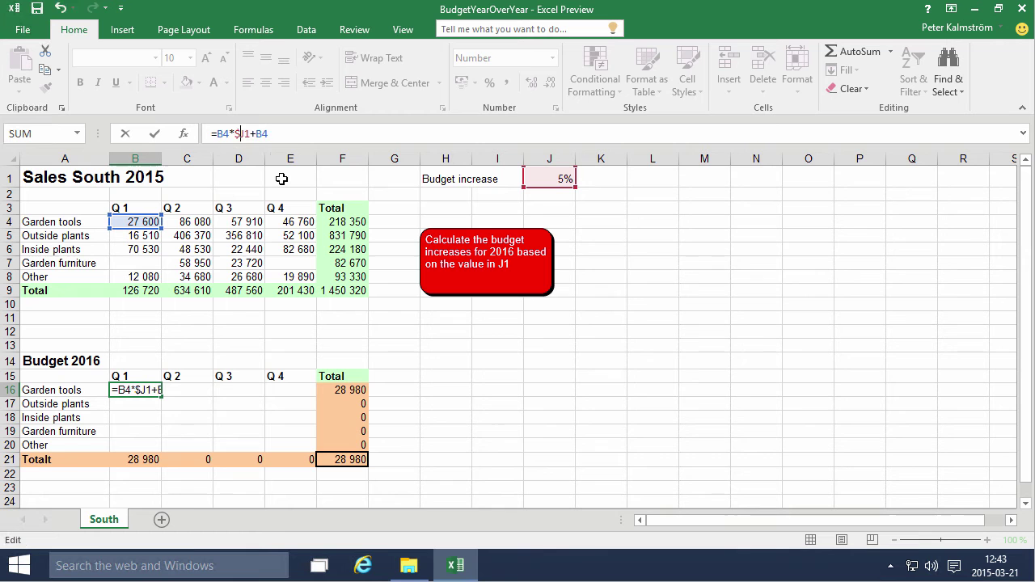
text($)
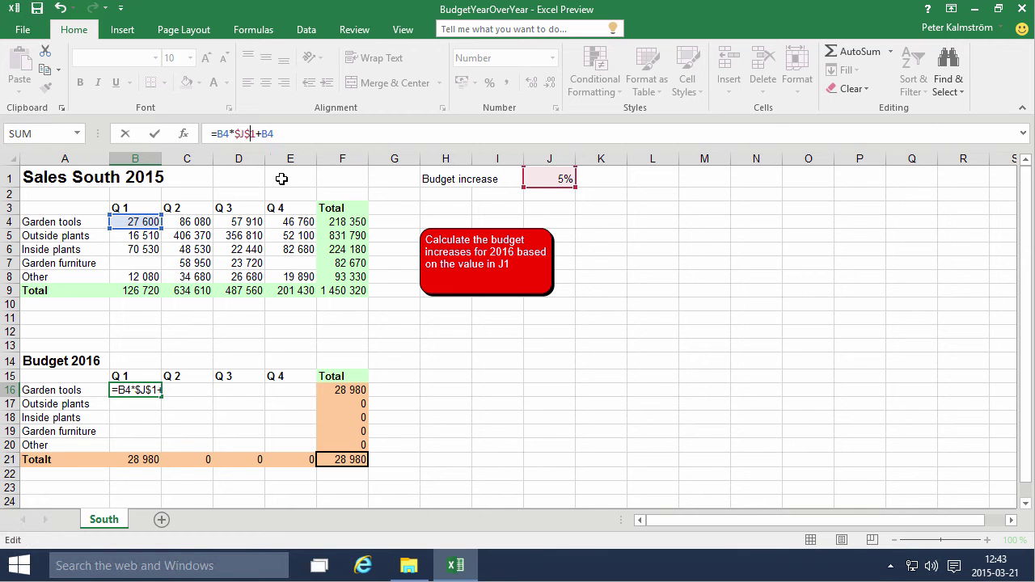
key(Return)
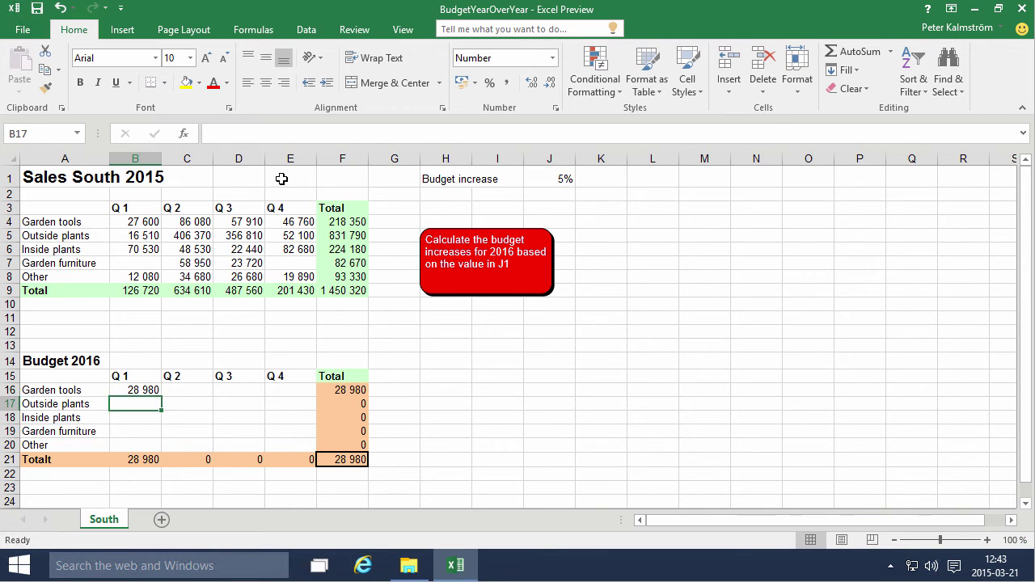
- Fill the absolute-reference formula from B16 down through B20 for the remaining Q 1 product rows
click(131, 389)
drag(164, 396, 159, 455)
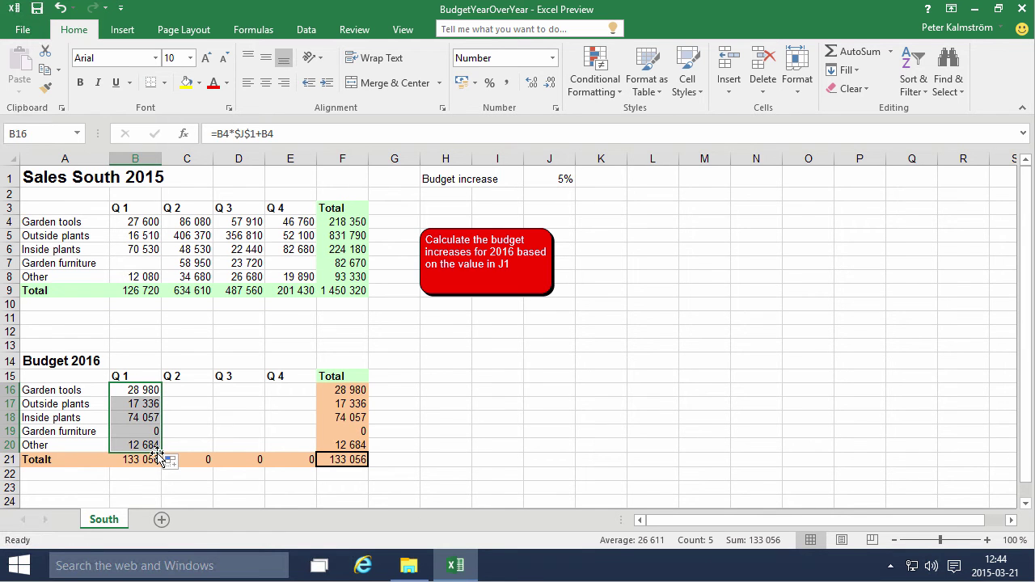
- Inspect the cell references in the copied formula in B17, and undo the Q 1 fill
click(140, 390)
click(145, 401)
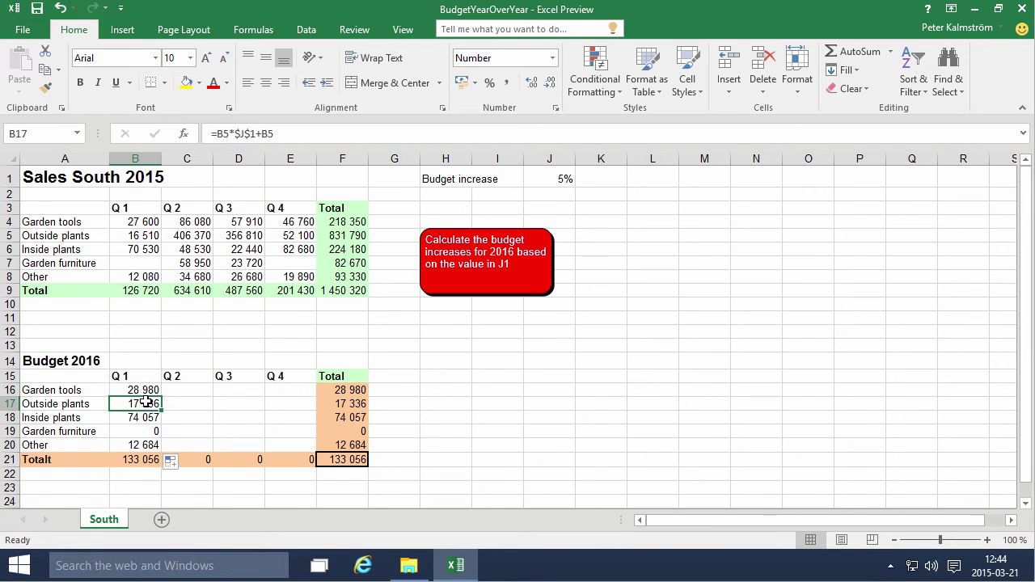
click(305, 129)
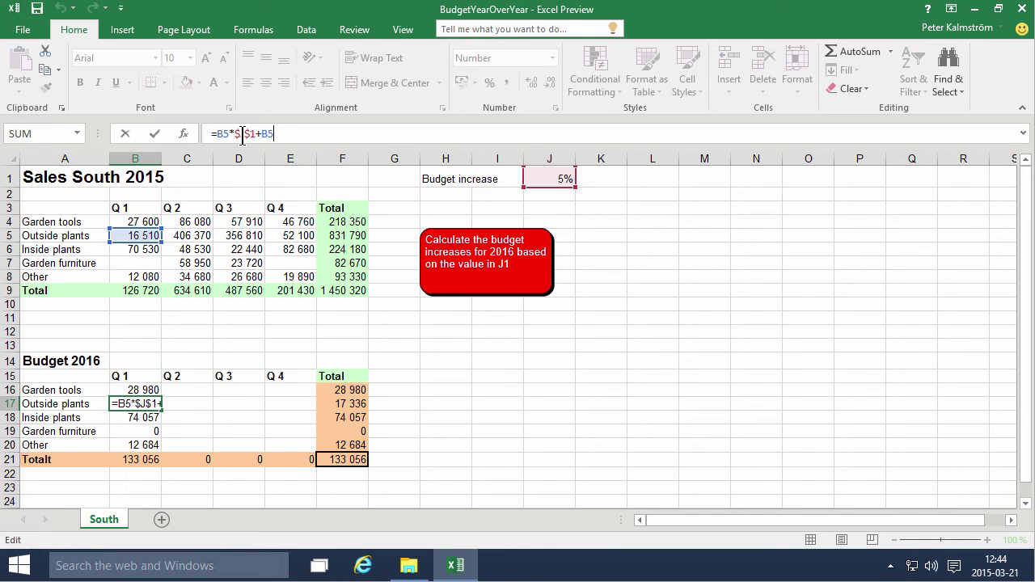
key(ctrl+Return)
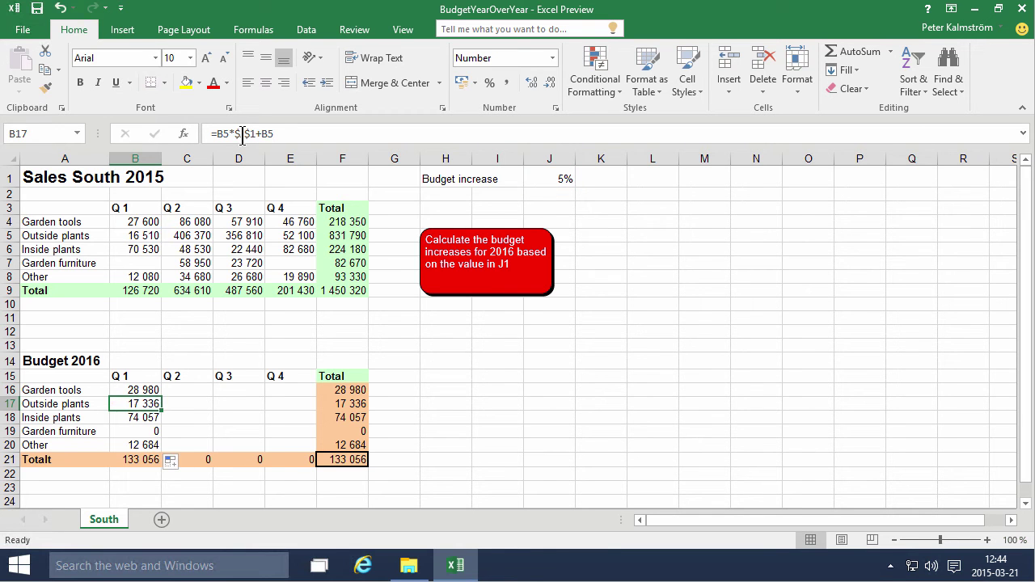
click(59, 8)
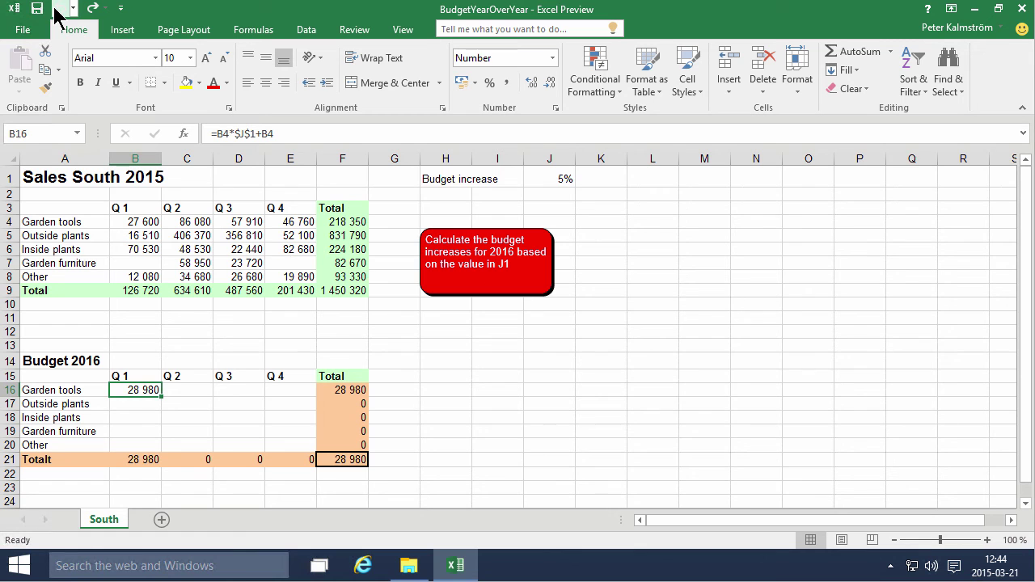
- Define the name BudgetIncrease for cell J1
click(552, 177)
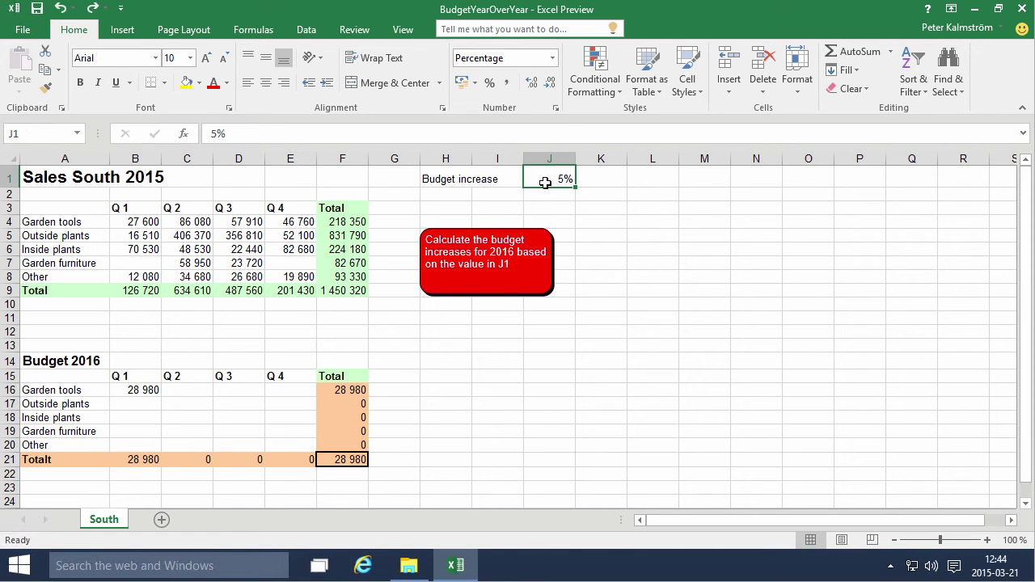
click(30, 131)
text(Bud)
text(getIncrease)
key(Return)
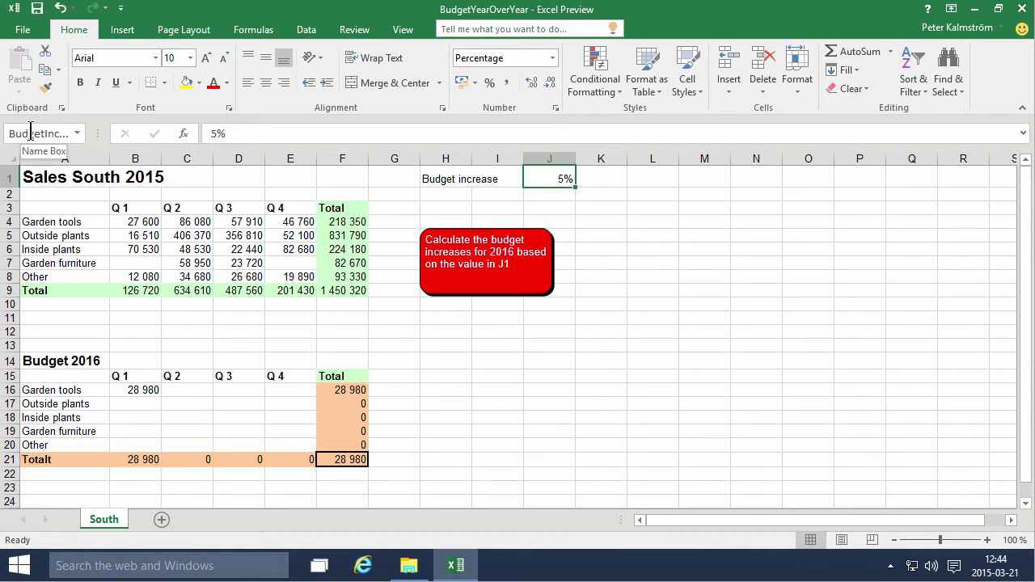
- Replace the $J$1 reference in the B16 formula with the name BudgetIncrease, giving =B4*BudgetIncrease+B4
click(139, 390)
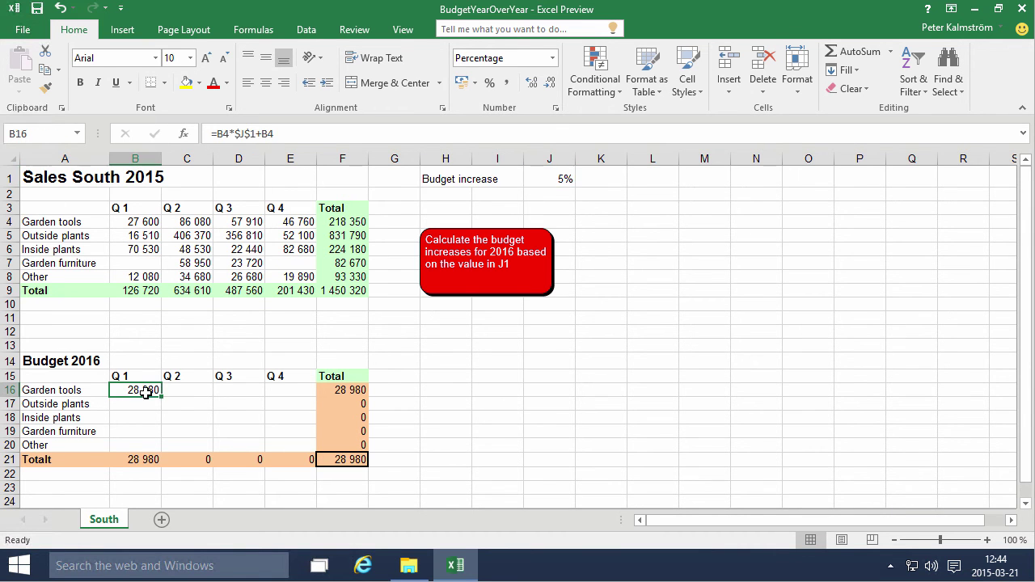
double_click(242, 134)
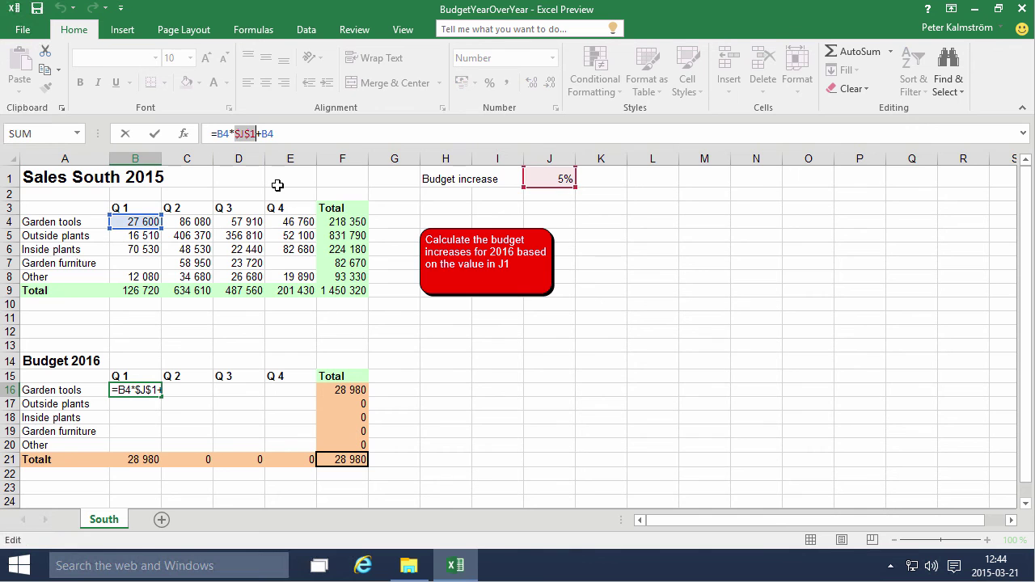
text(bud)
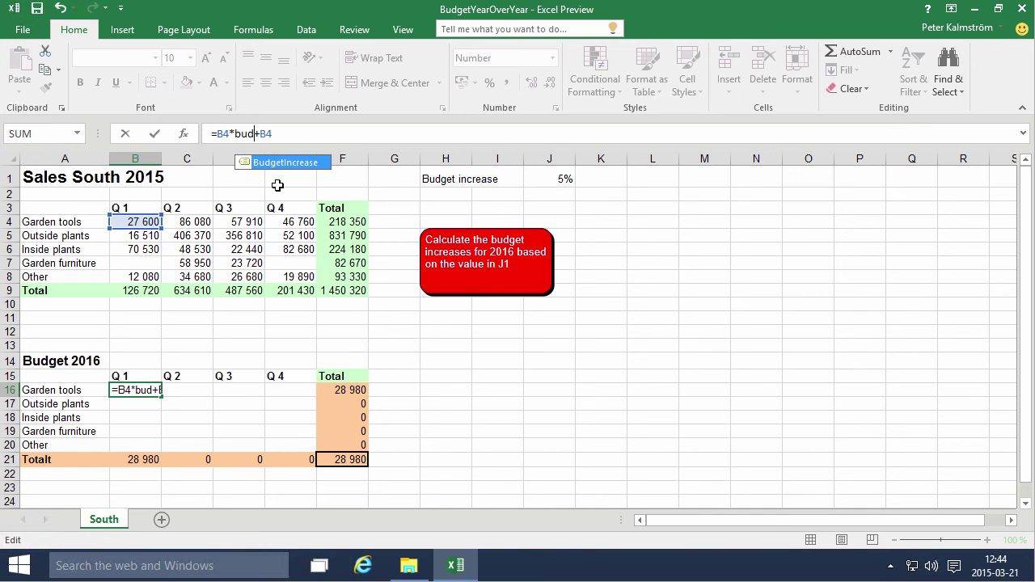
key(Tab)
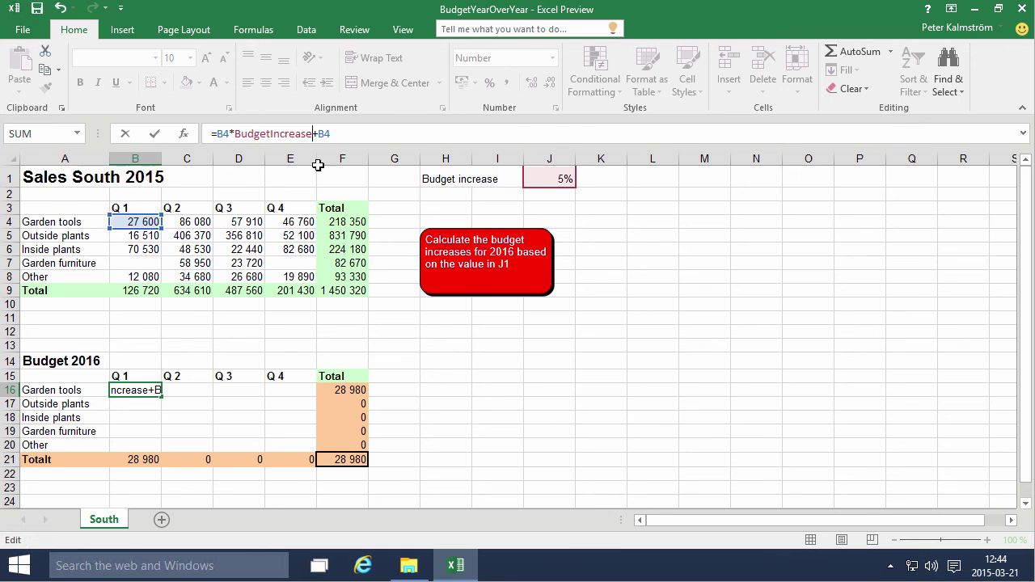
key(Return)
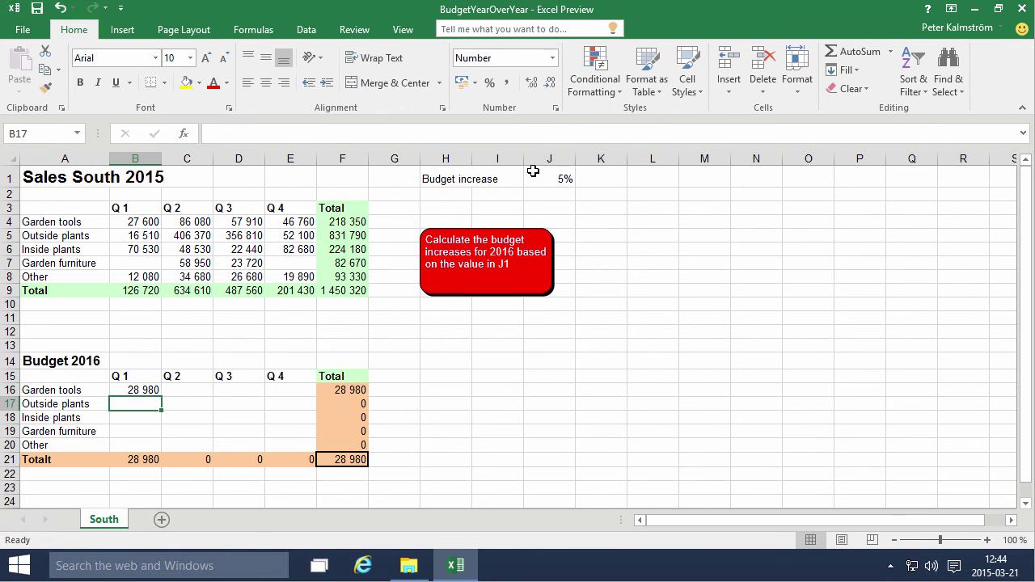
click(145, 390)
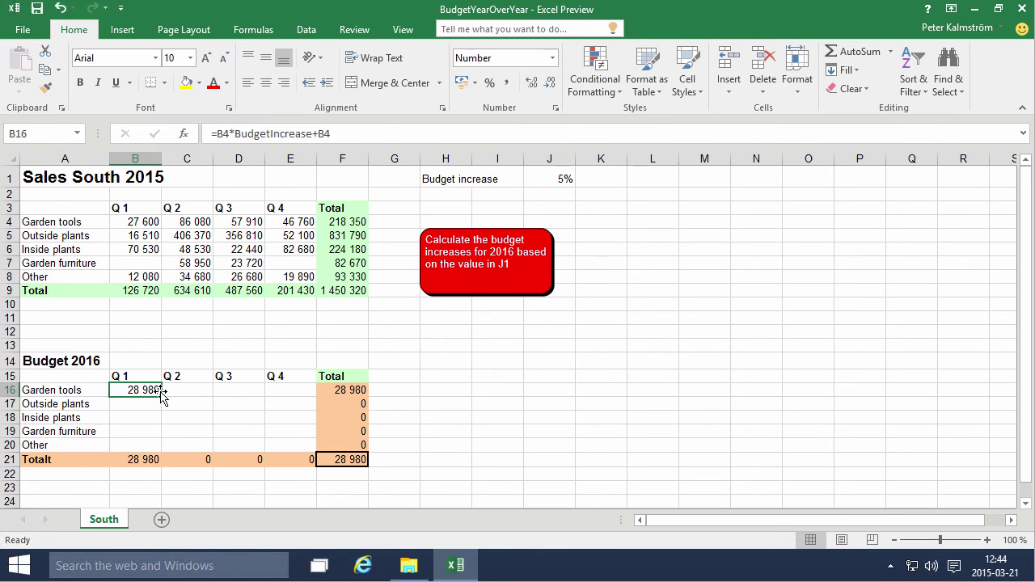
- Fill the BudgetIncrease formula from B16 down through B20 for the remaining Q 1 product rows
drag(161, 397, 168, 453)
- Test the Q 1 budget by setting the budget increase in J1 to 0% and to 50%
click(554, 177)
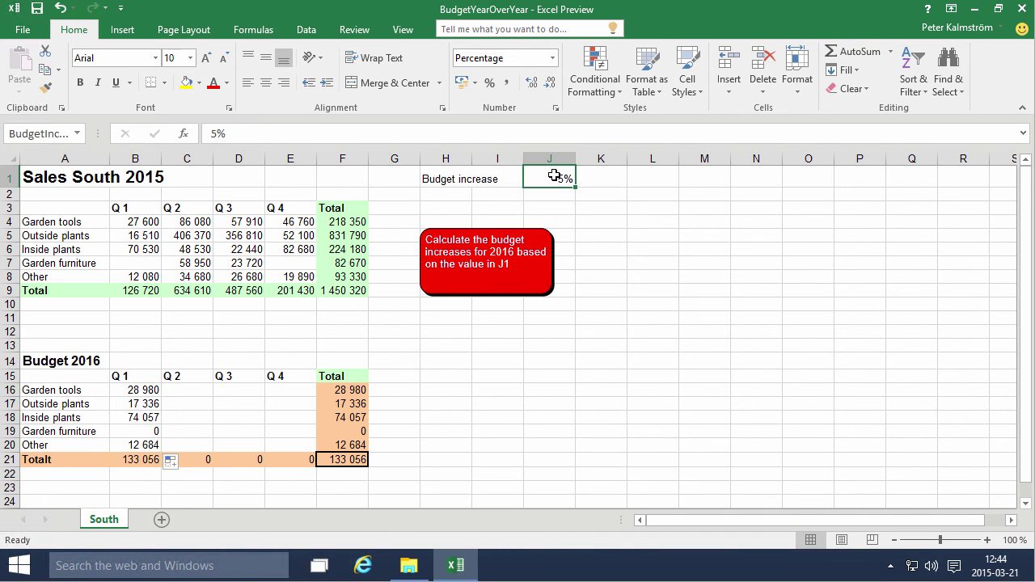
text(0)
key(Return)
click(554, 176)
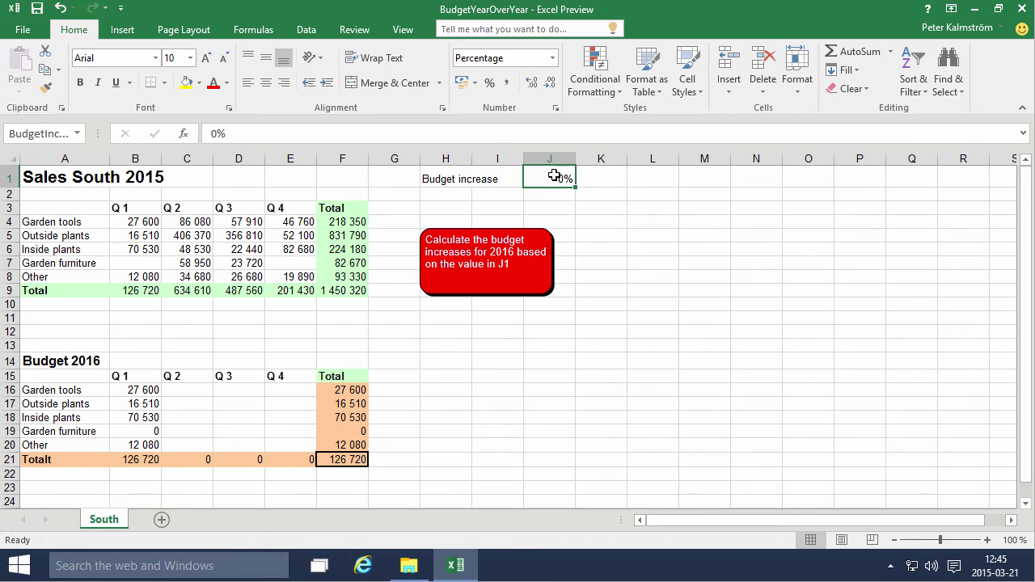
text(50)
key(Return)
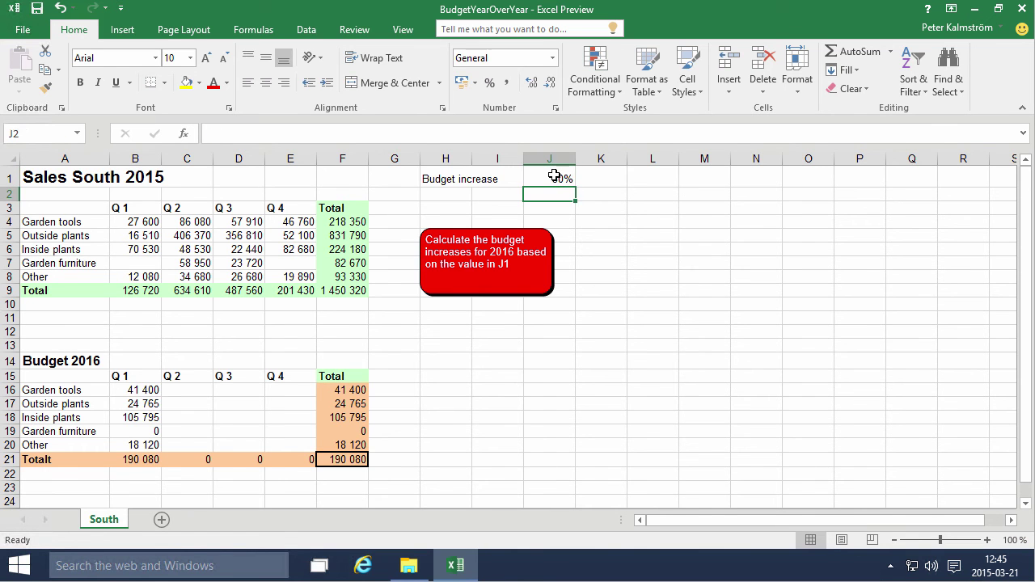
- Test the Q 1 budget with budget increases of 100% and 25% in J1
click(554, 176)
text(10)
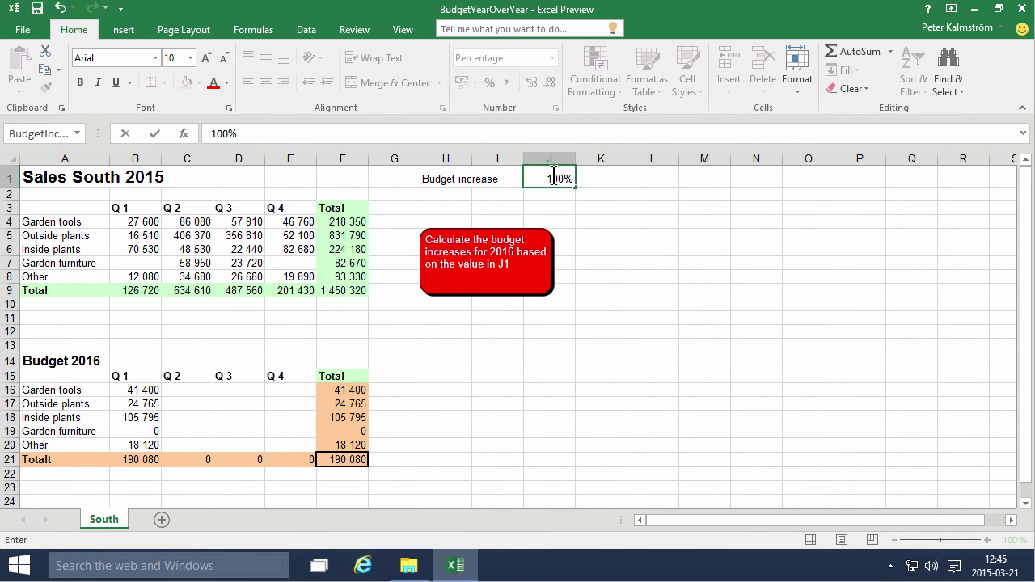
text(0)
key(Return)
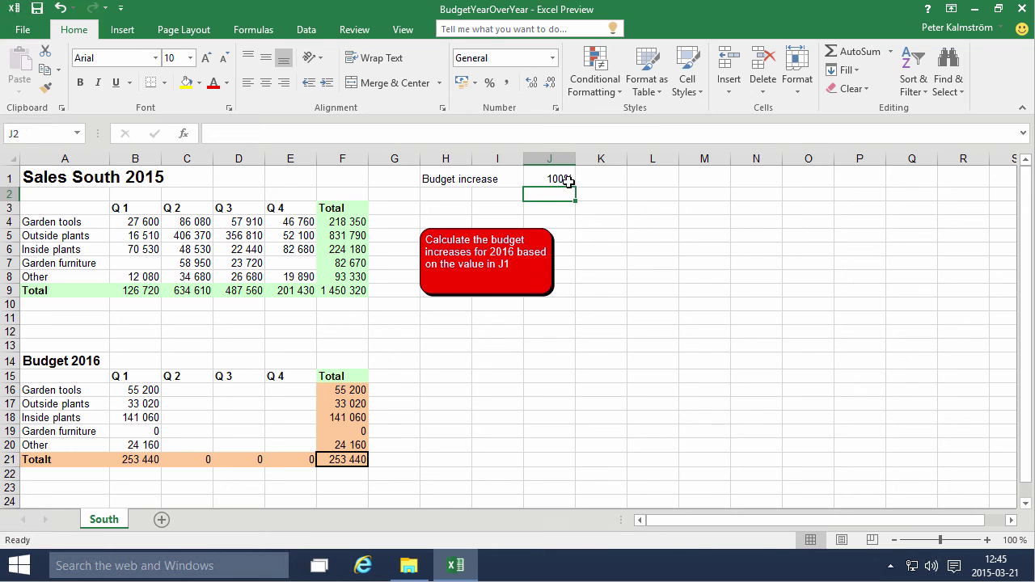
click(550, 178)
text(25)
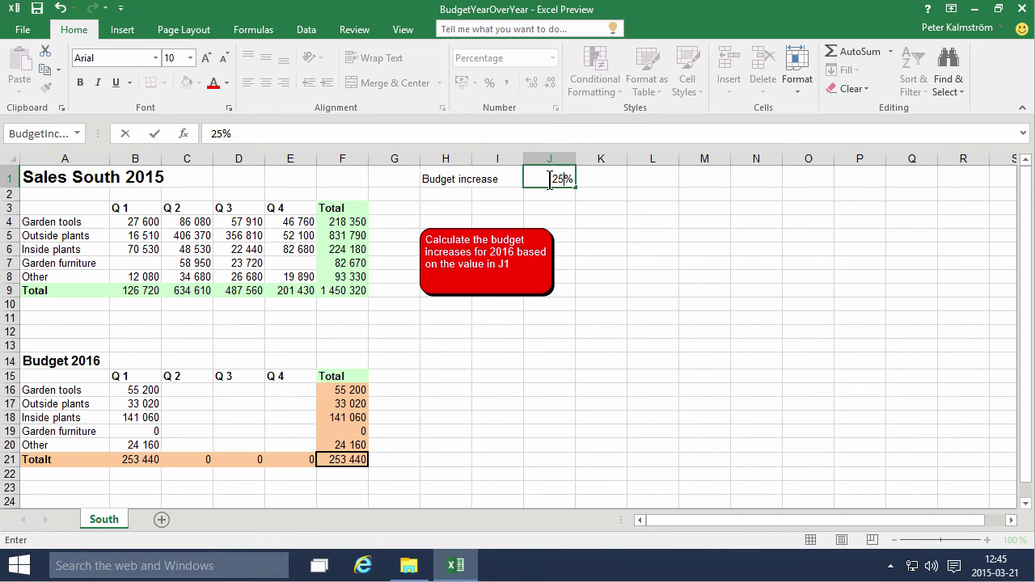
key(Return)
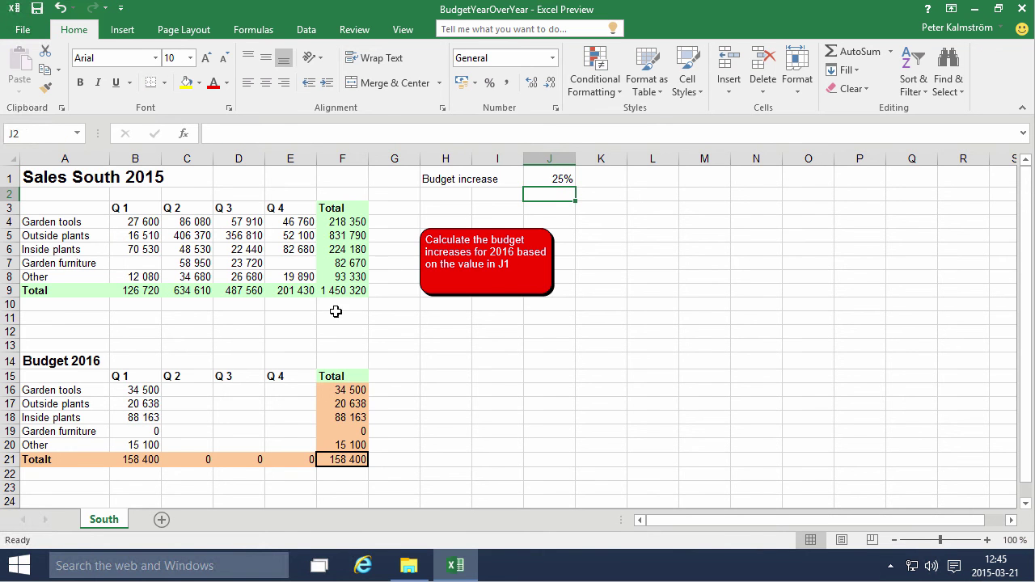
- Fill the Q 1 budget formulas in B16:B20 across through Q 4, and check the copied formulas in several cells
drag(158, 393, 305, 450)
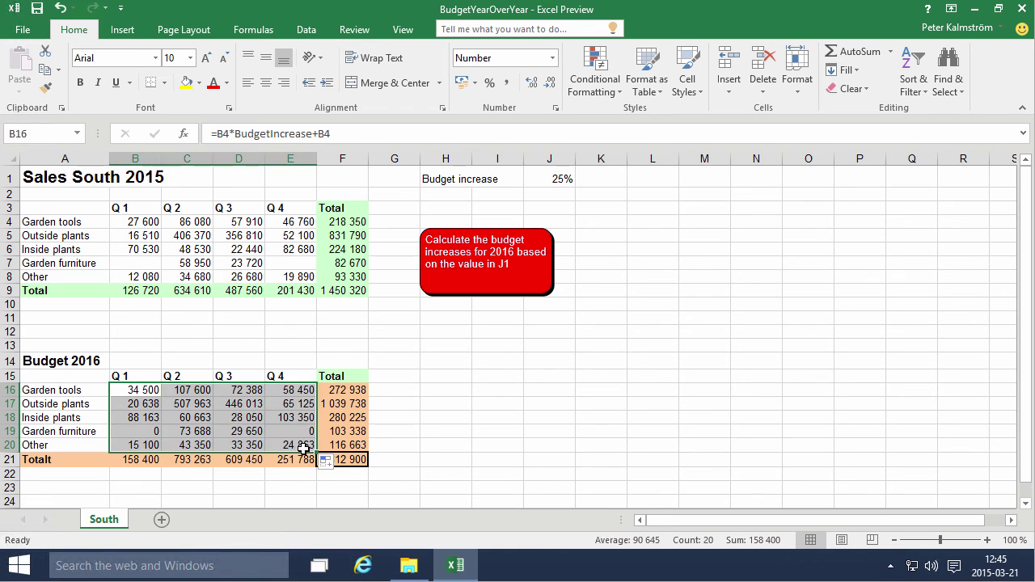
click(259, 420)
click(294, 390)
click(292, 414)
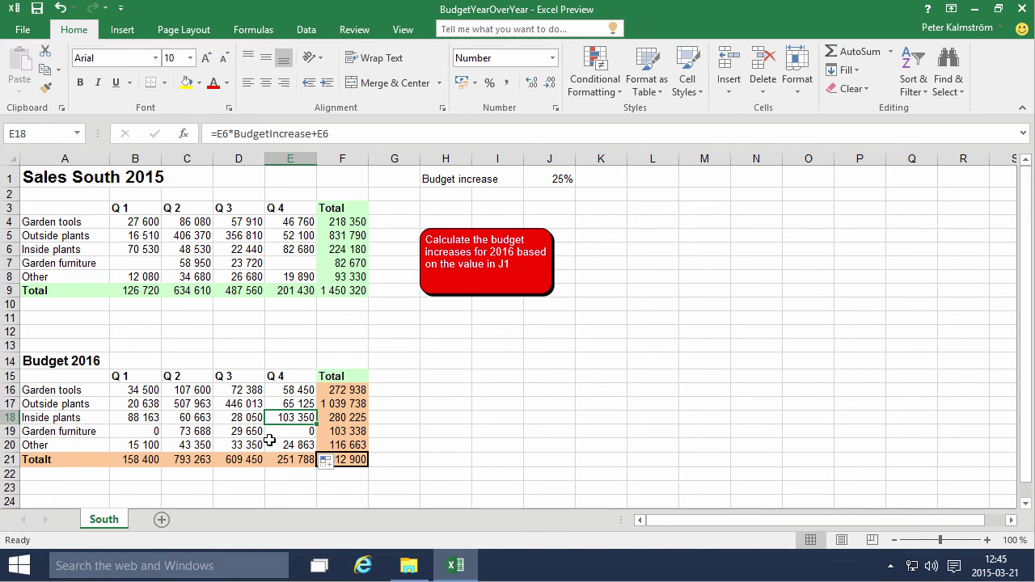
click(273, 439)
click(218, 432)
click(195, 405)
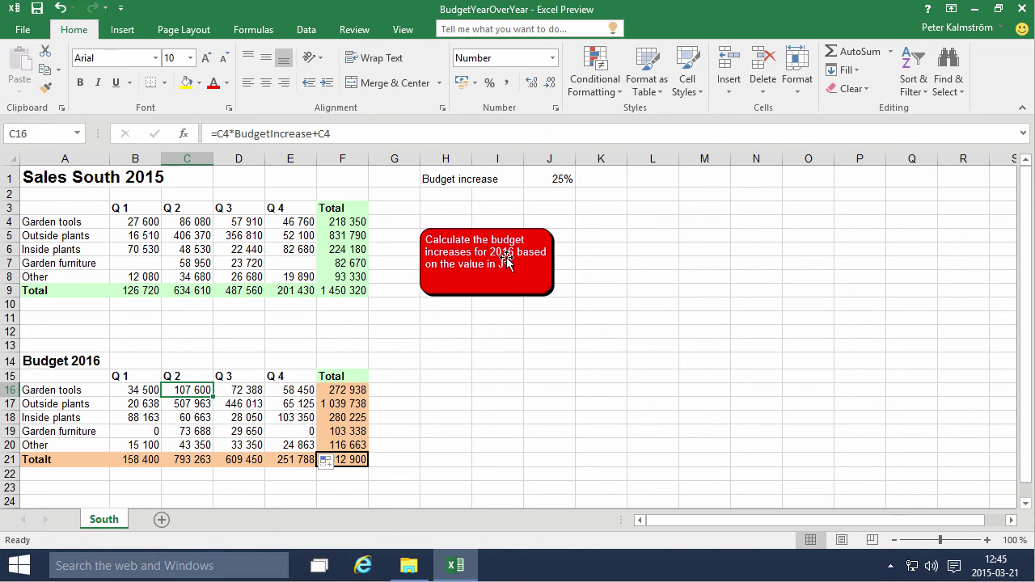
- Set the budget increase in J1 to 5%
click(557, 179)
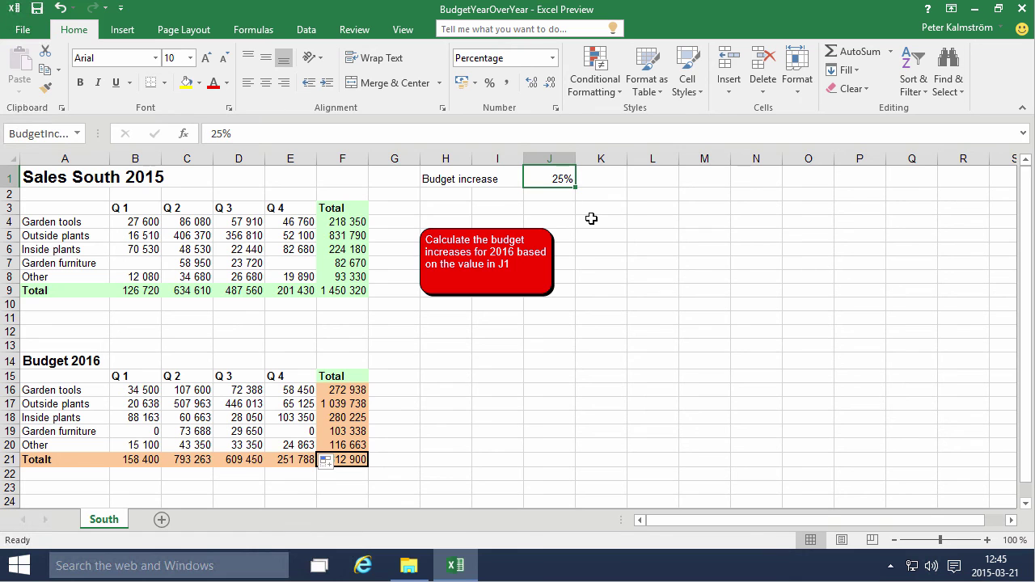
text(5)
key(Return)
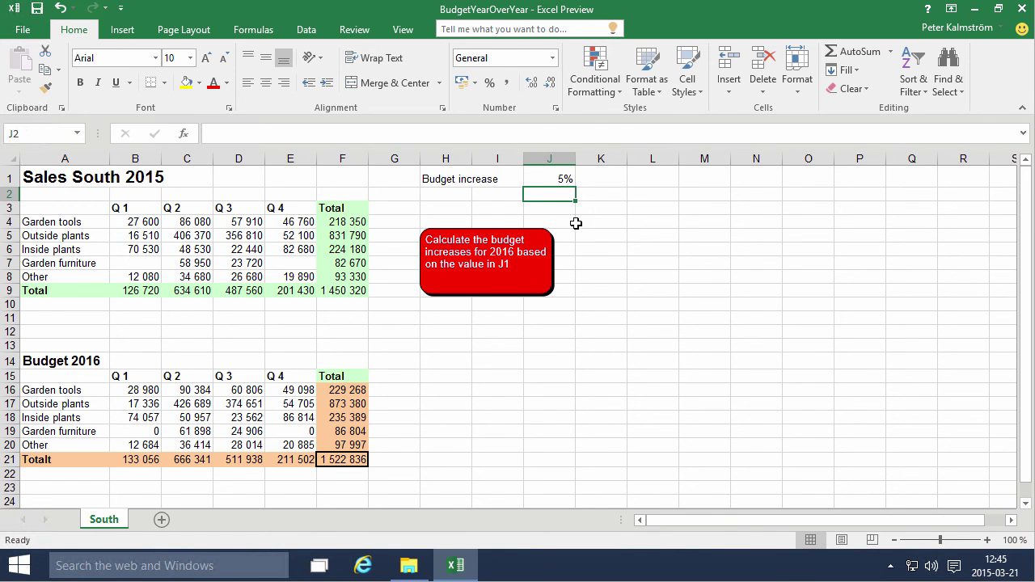
- Format the 2015 sales figures and totals in B4:F9 as dollar accounting values without decimals
drag(143, 226, 344, 293)
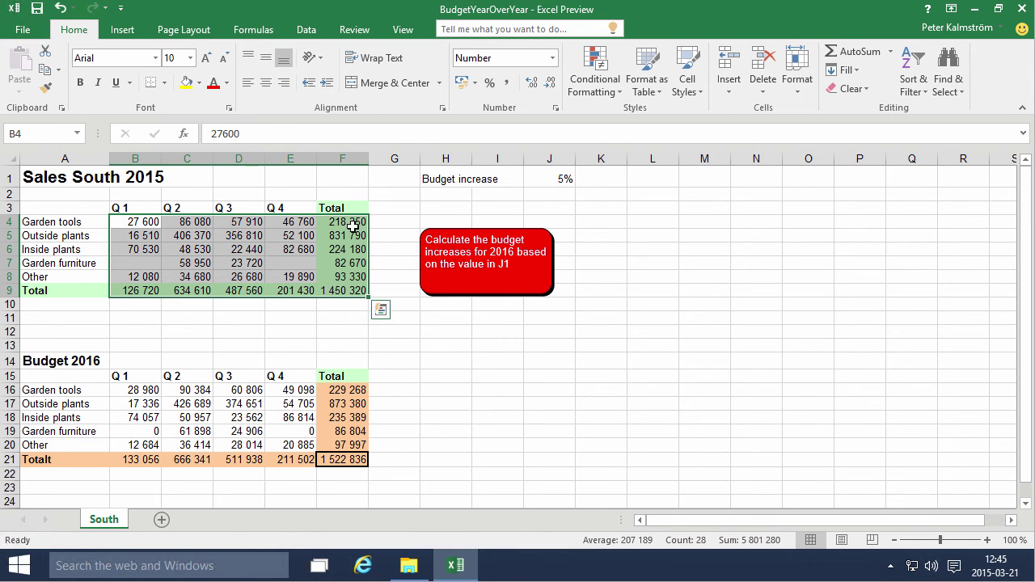
click(475, 83)
click(493, 104)
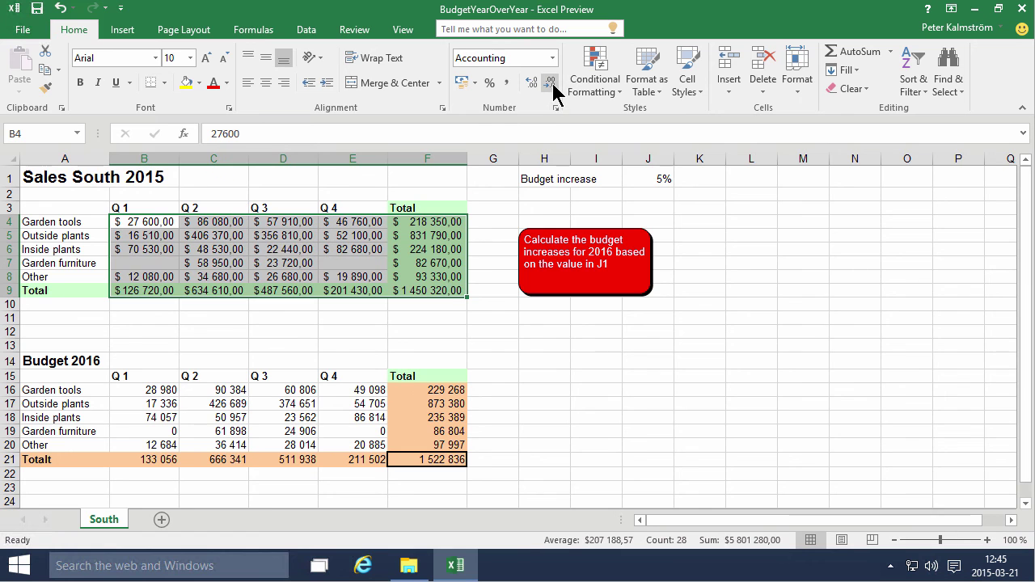
click(549, 83)
click(550, 82)
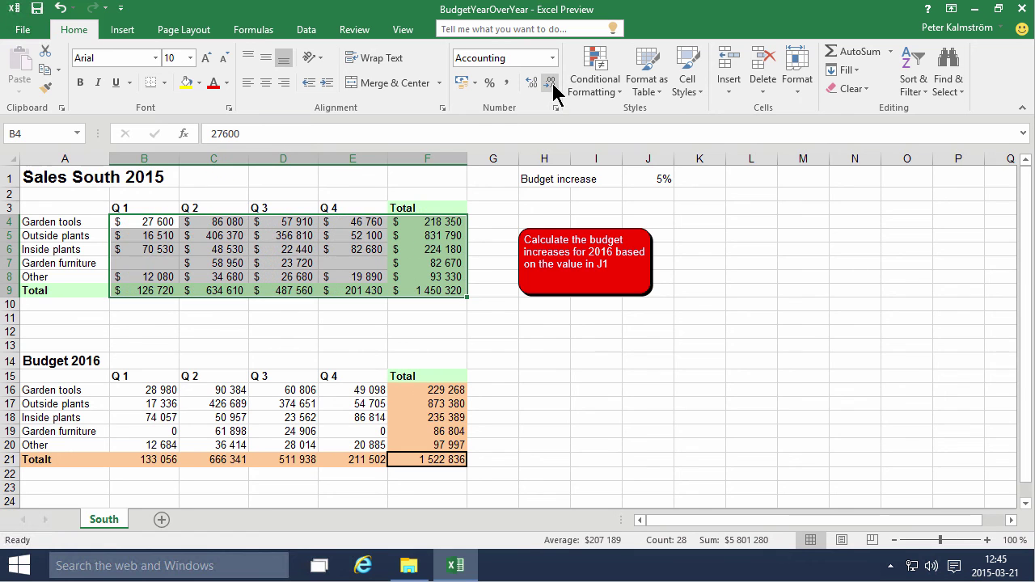
- Copy the formatting of B4:F9 onto the 2016 budget figures and totals in B16:F21 with Format Painter
click(46, 85)
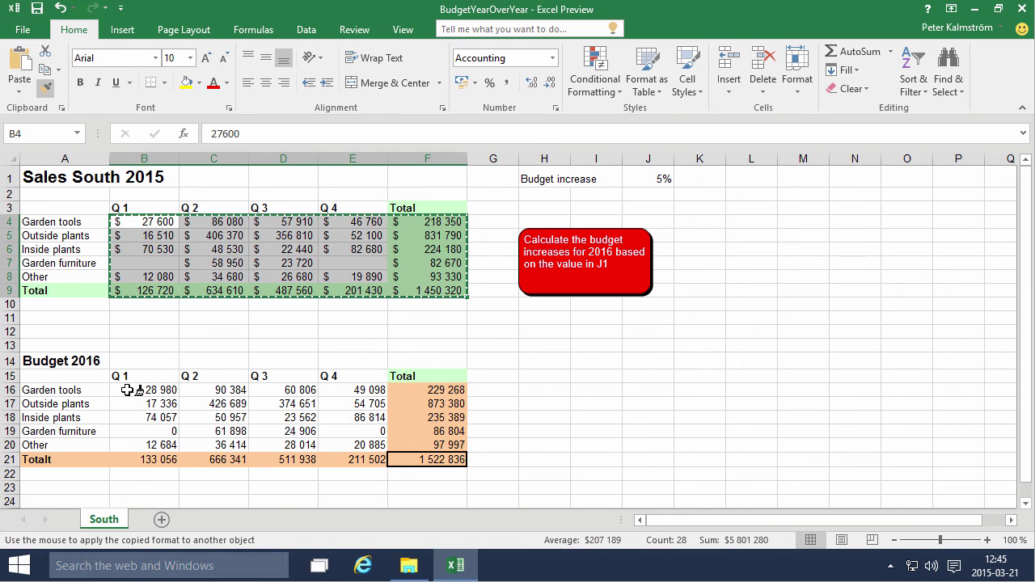
mouse_move(127, 389)
mouse_down()
mouse_move(180, 423)
mouse_move(351, 457)
mouse_move(442, 461)
mouse_up()
click(511, 433)
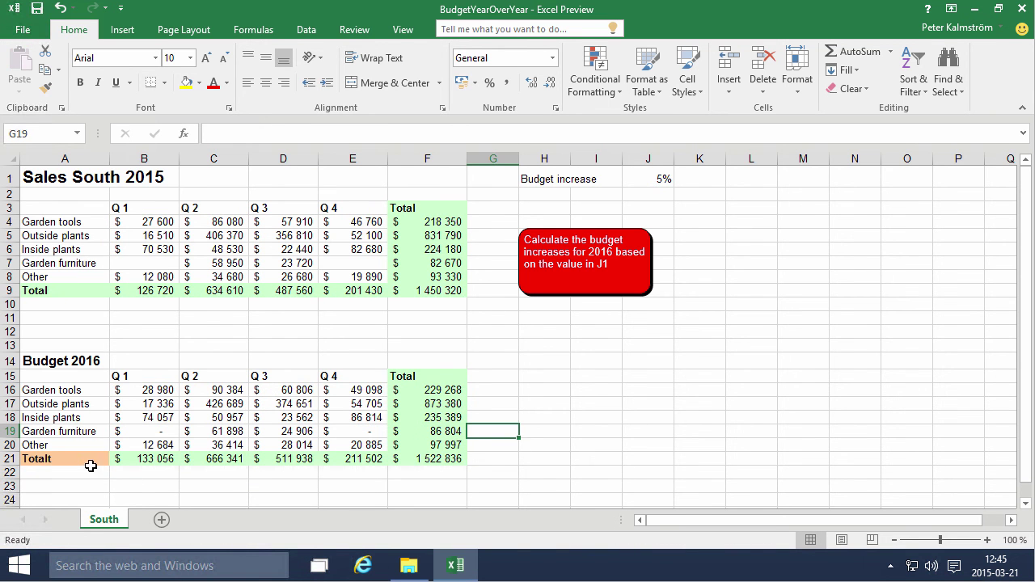
- Copy the formatting of the Total label in A9 onto the Totalt label in A21 with Format Painter
click(86, 459)
click(69, 291)
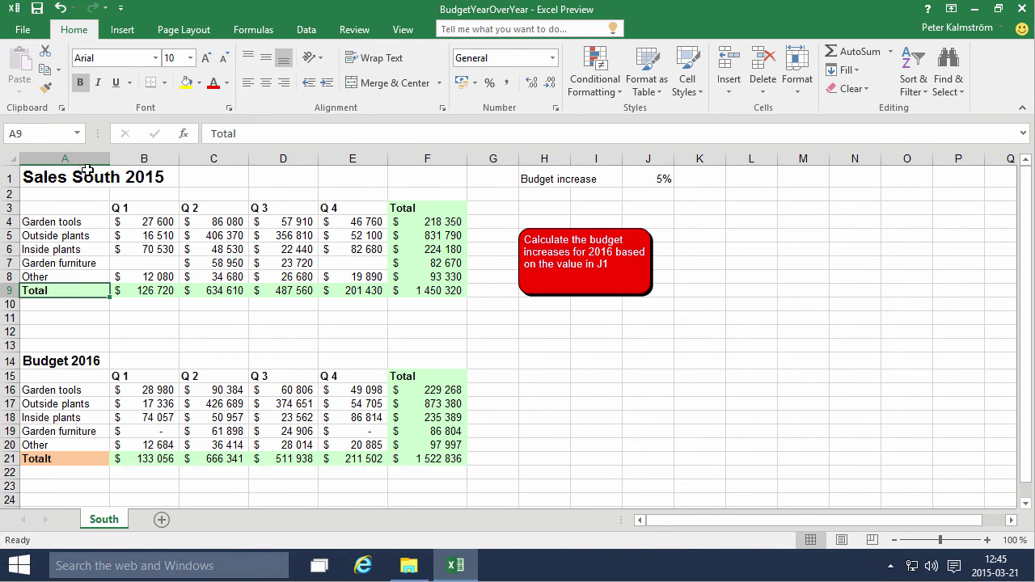
click(46, 88)
click(73, 457)
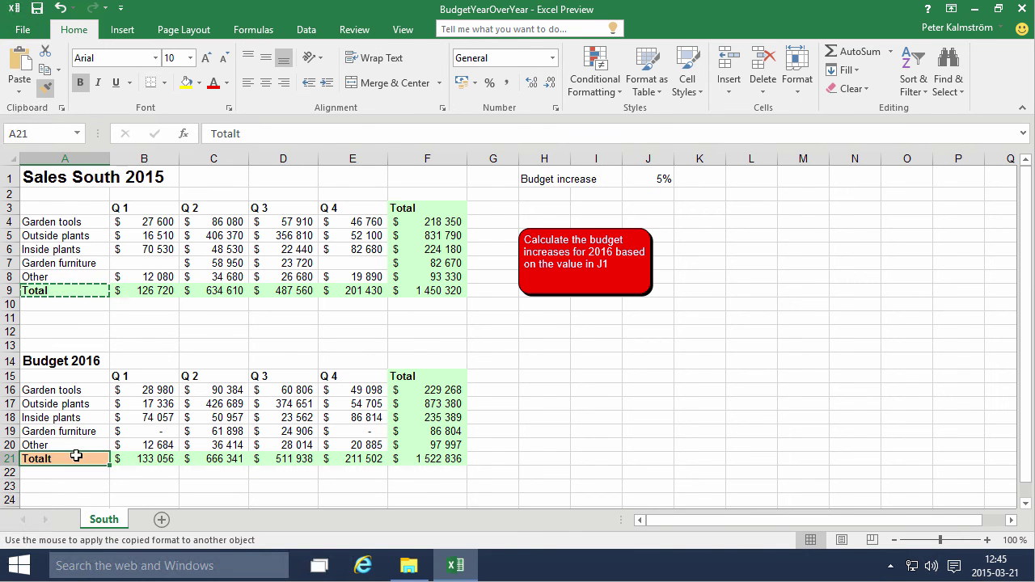
click(408, 418)
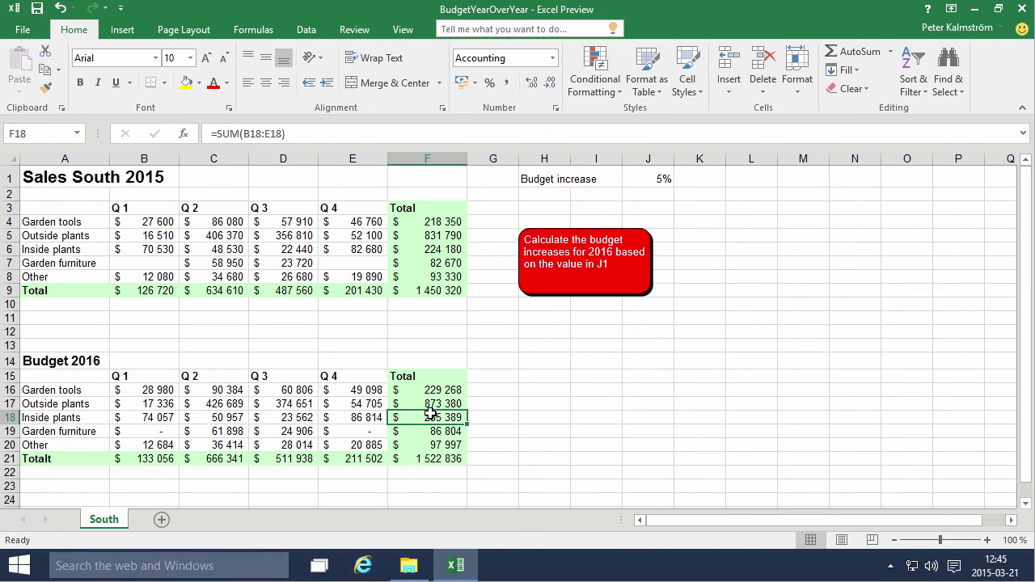